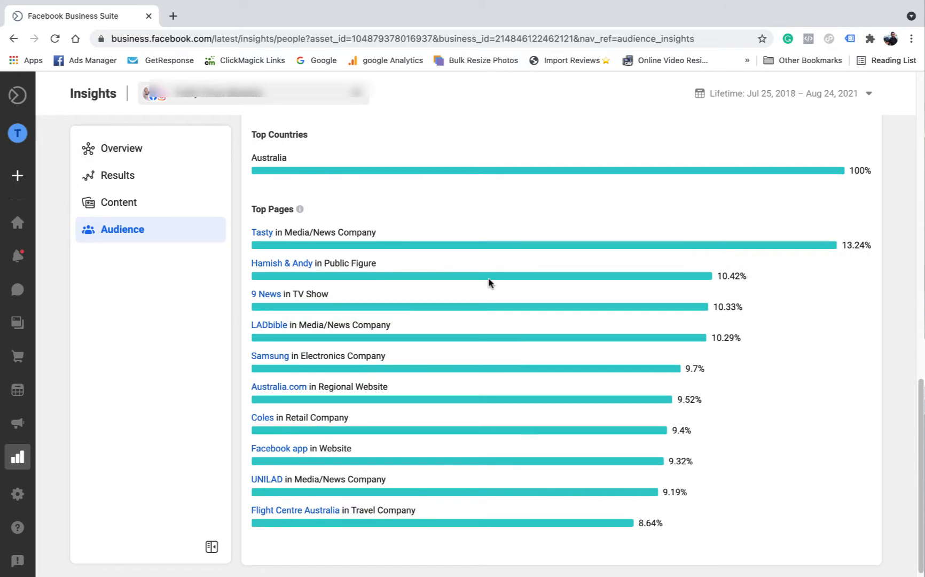
# Examine the potential audience's top pages, countries and cities, and its gender and age breakdown
pyautogui.scroll(-1, 488, 282)
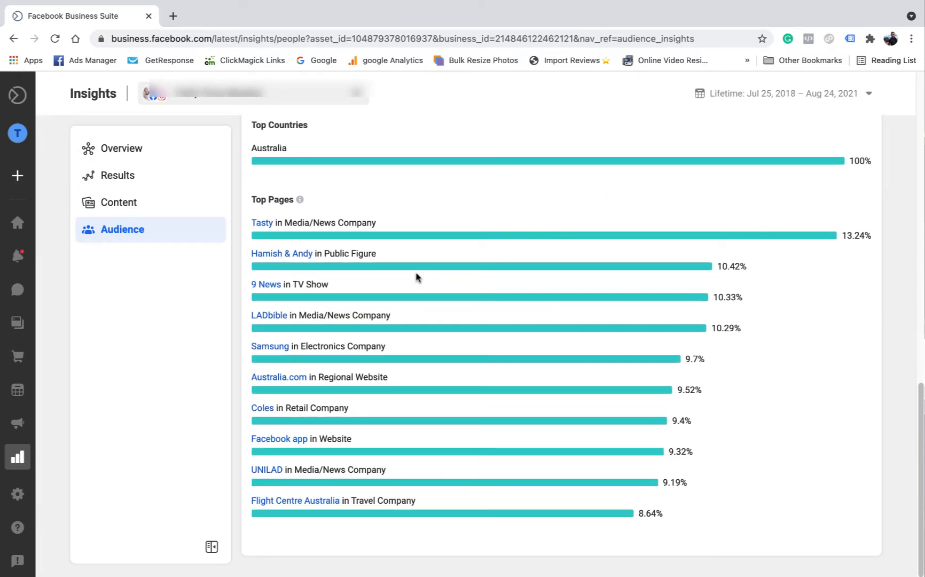
pyautogui.scroll(8, 414, 281)
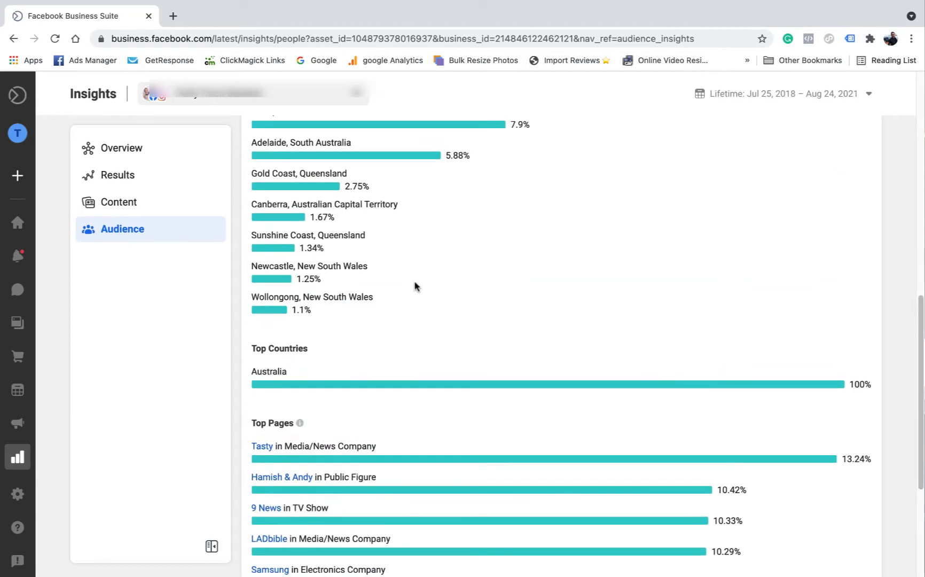
pyautogui.scroll(1, 477, 309)
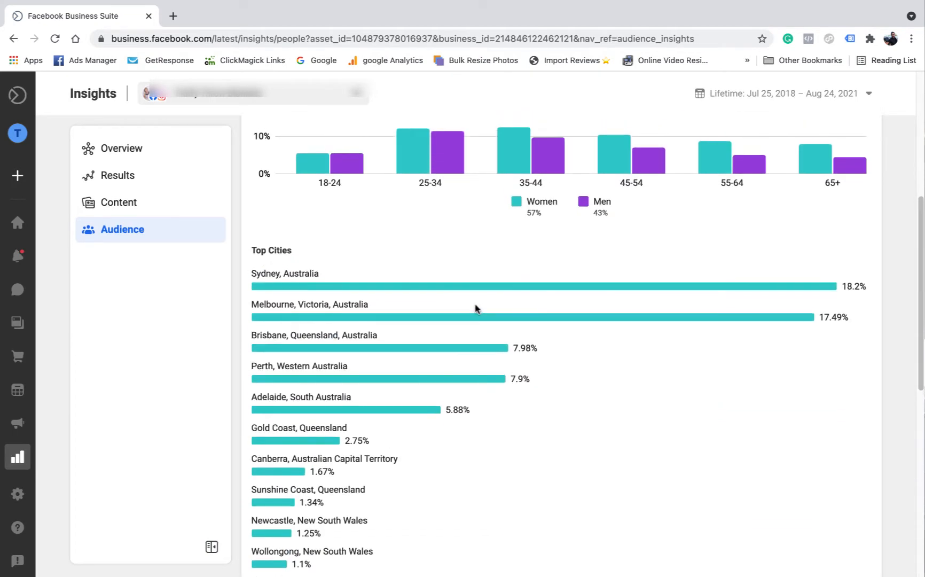
pyautogui.scroll(6, 475, 308)
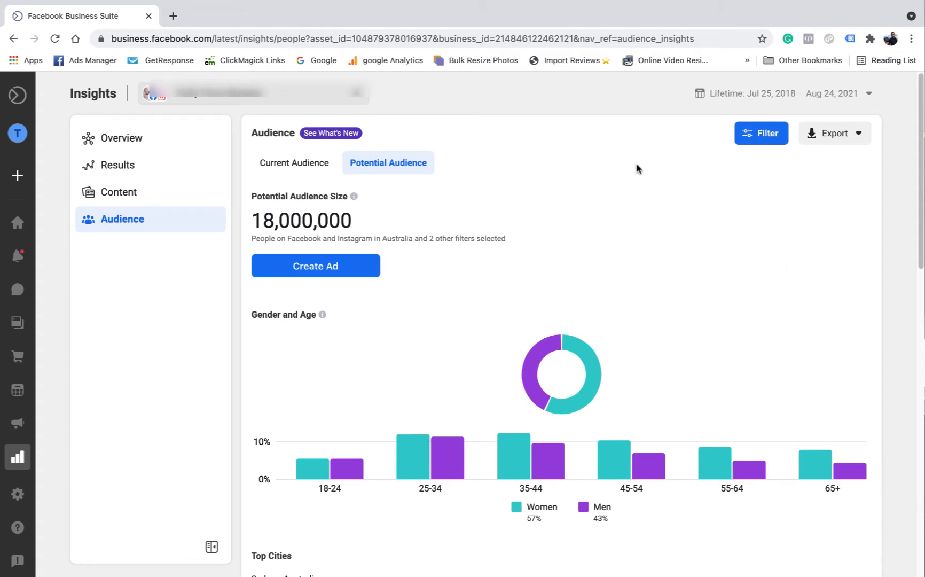
pyautogui.scroll(-3, 574, 291)
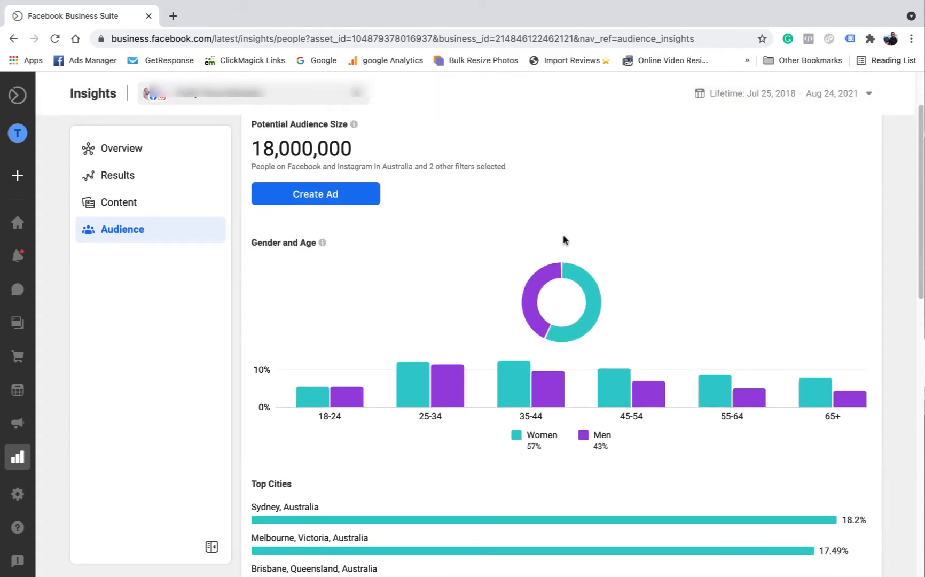
pyautogui.scroll(3, 567, 247)
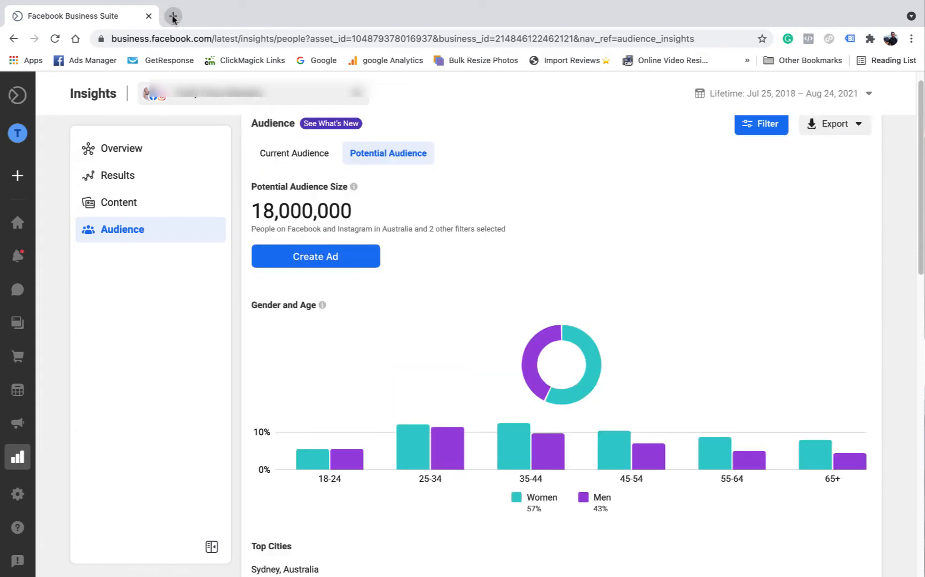
# Duplicate the Insights tab and go back to the Ads Manager campaigns list in the copy
pyautogui.rightClick(130, 24)
pyautogui.click(178, 105)
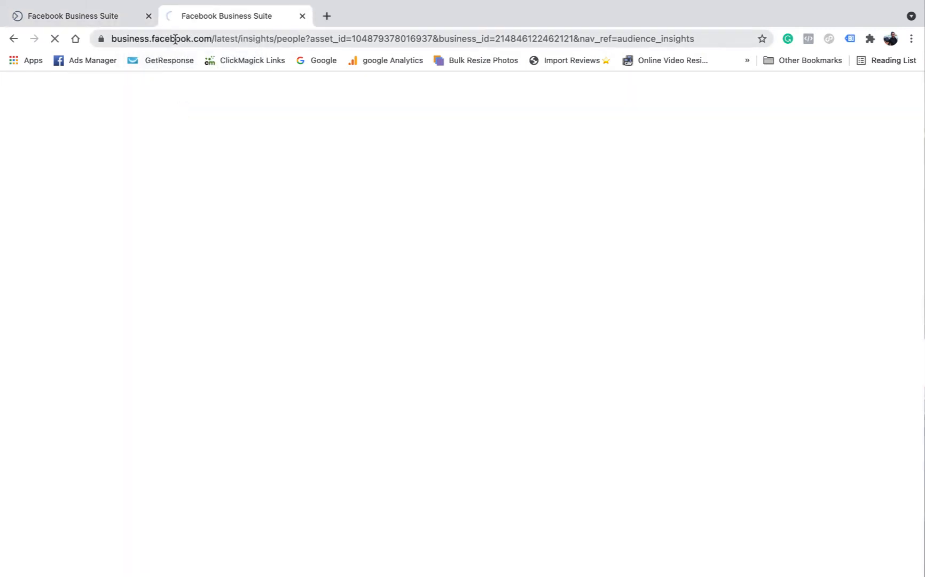
pyautogui.click(13, 39)
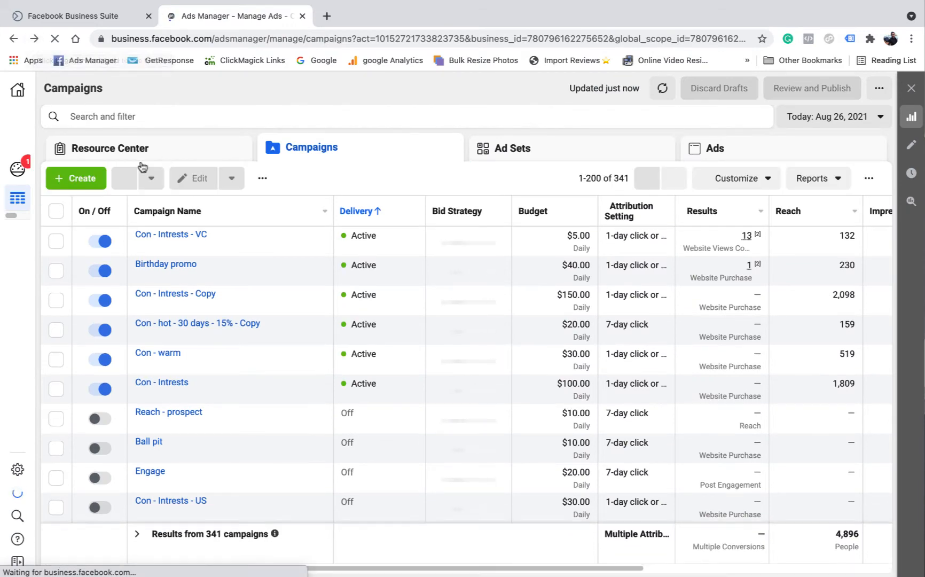
# Create a new campaign with the Engagement objective and the Post engagement type
pyautogui.click(76, 178)
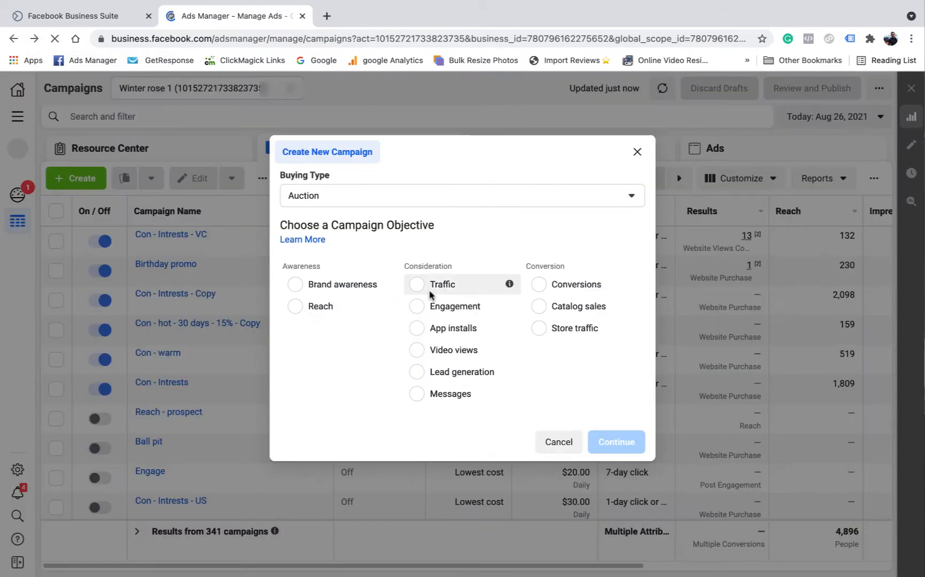
pyautogui.click(422, 306)
pyautogui.scroll(-2, 609, 531)
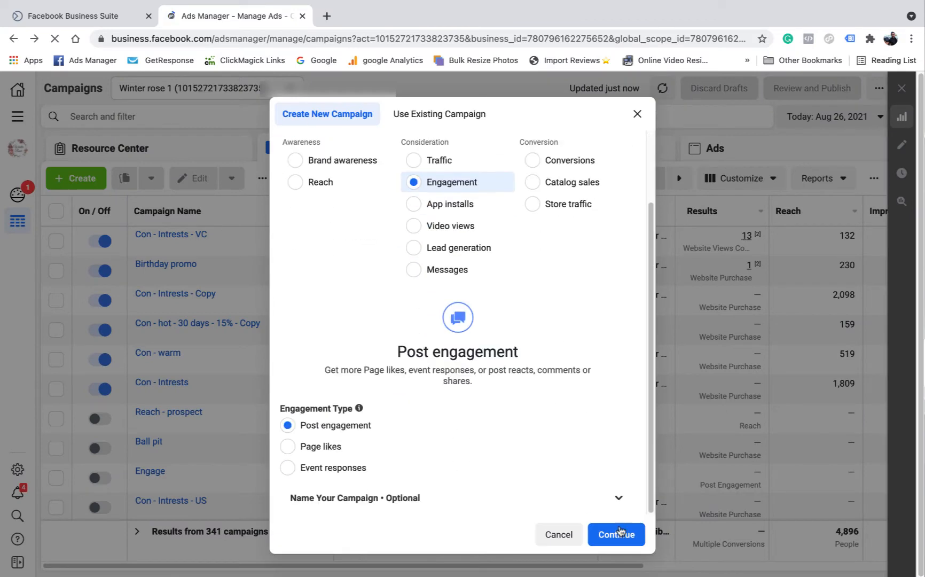
pyautogui.click(617, 534)
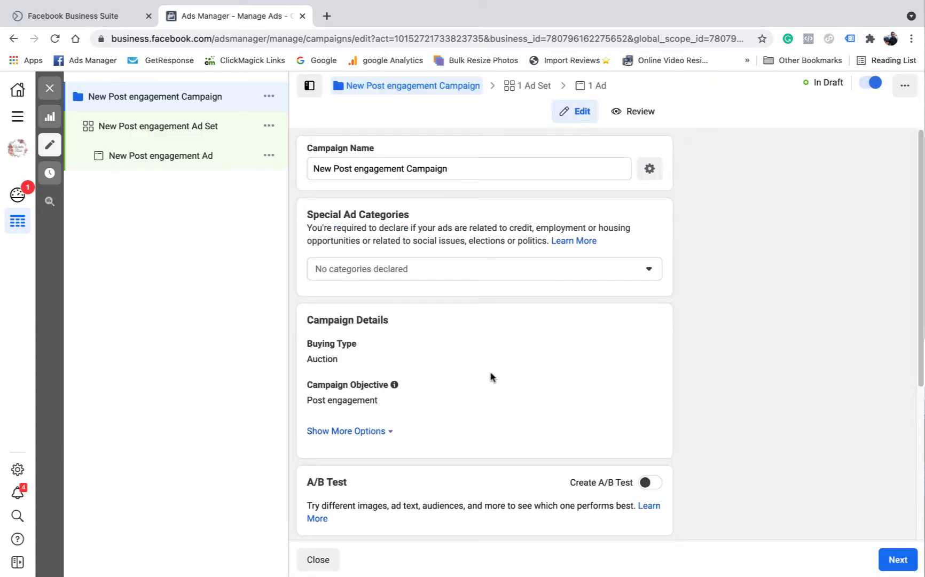
# Open the detailed targeting of the New Post engagement Ad Set for editing
pyautogui.scroll(-5, 490, 378)
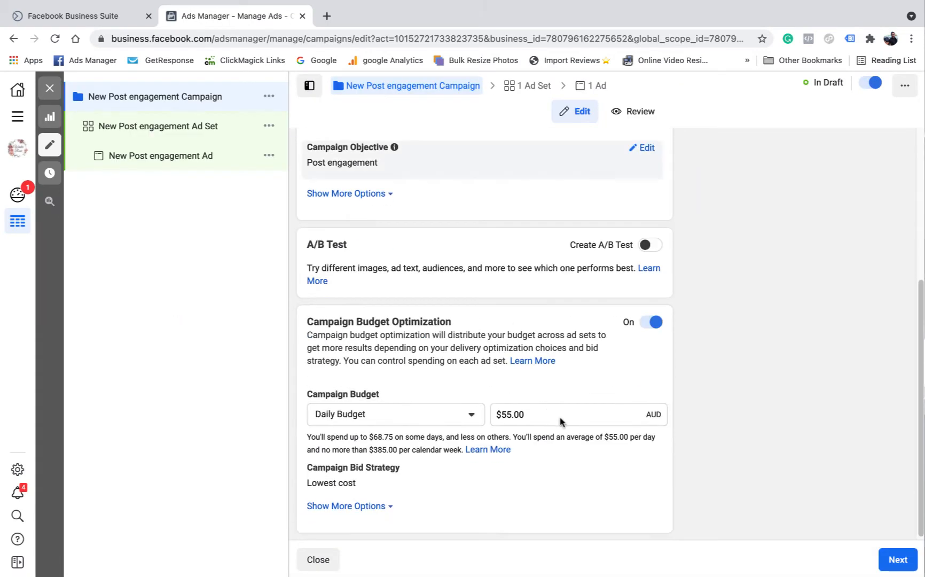
pyautogui.click(532, 87)
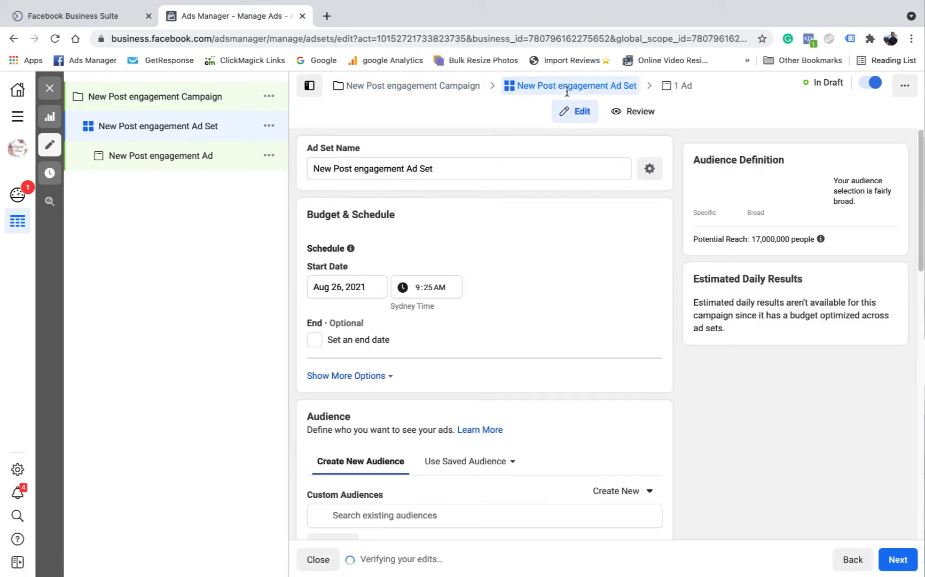
pyautogui.scroll(-6, 476, 278)
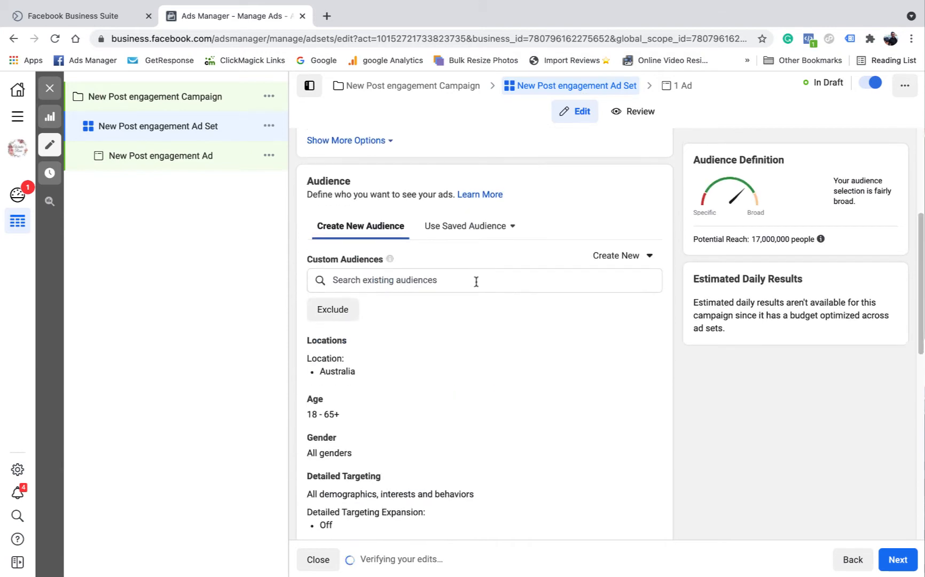
pyautogui.scroll(-3, 477, 293)
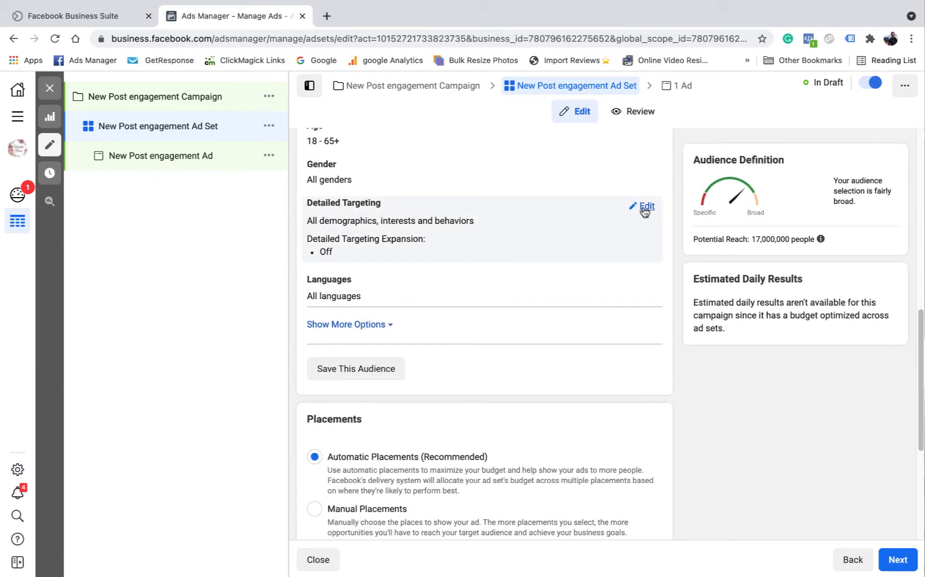
pyautogui.click(643, 208)
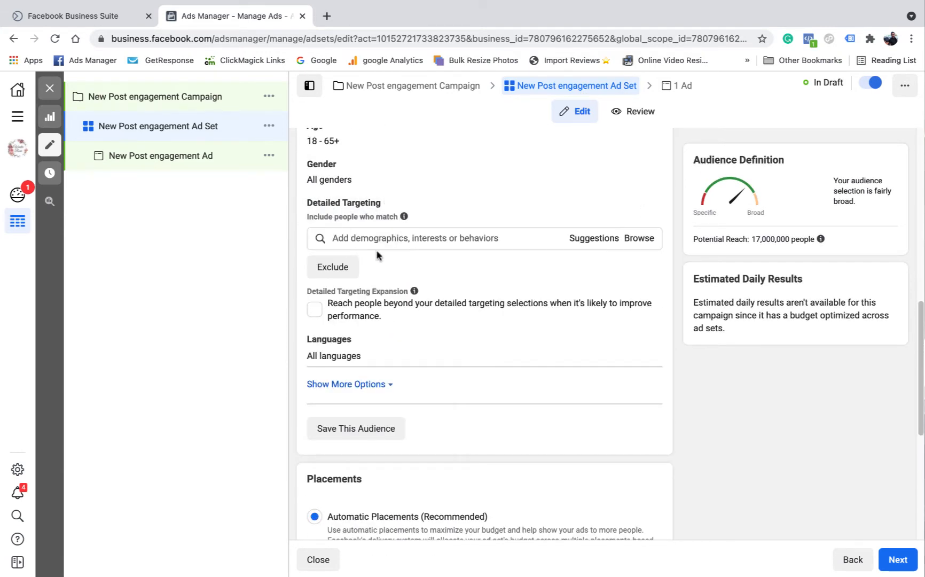
# Search the detailed targeting options for "baby" and add the Baby shower interest
pyautogui.click(405, 237)
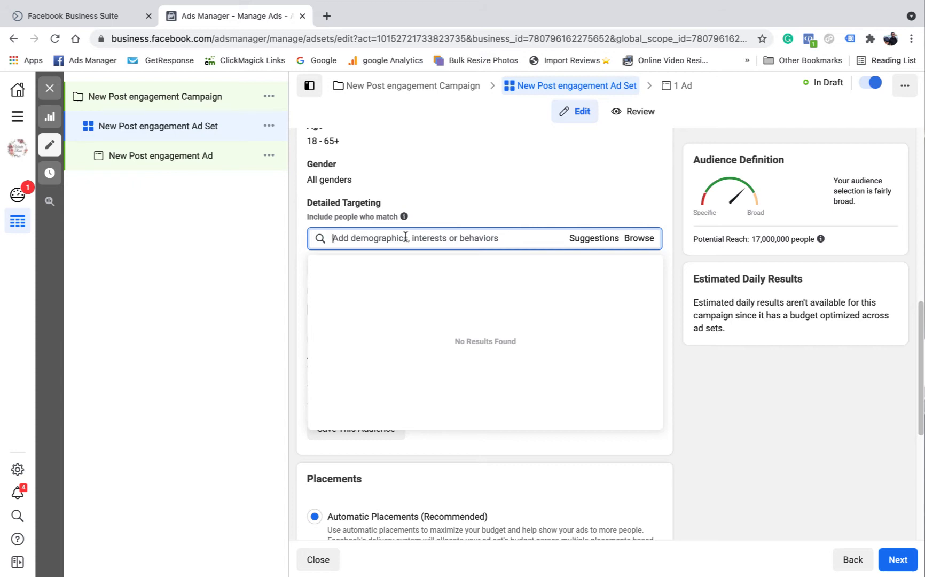
pyautogui.write('baby')
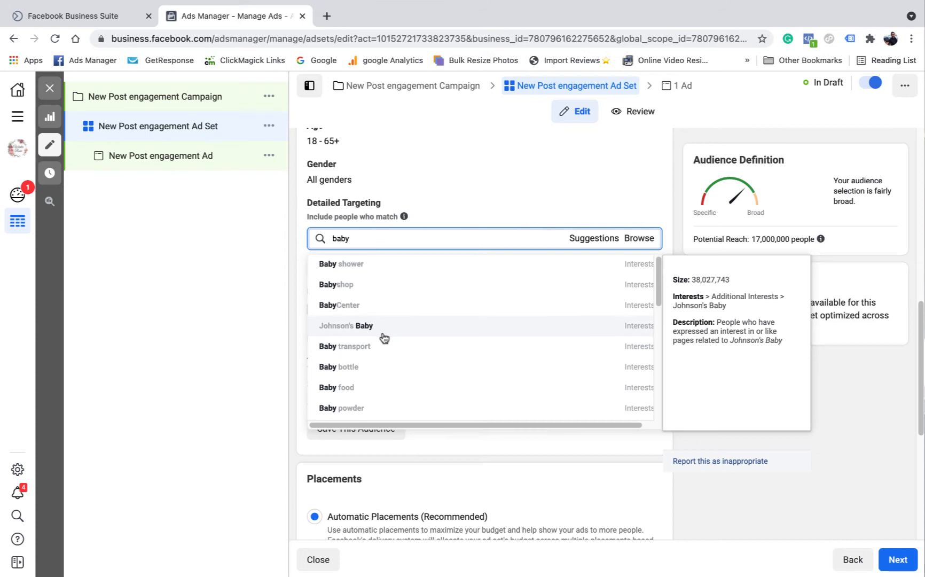
pyautogui.scroll(-5, 385, 338)
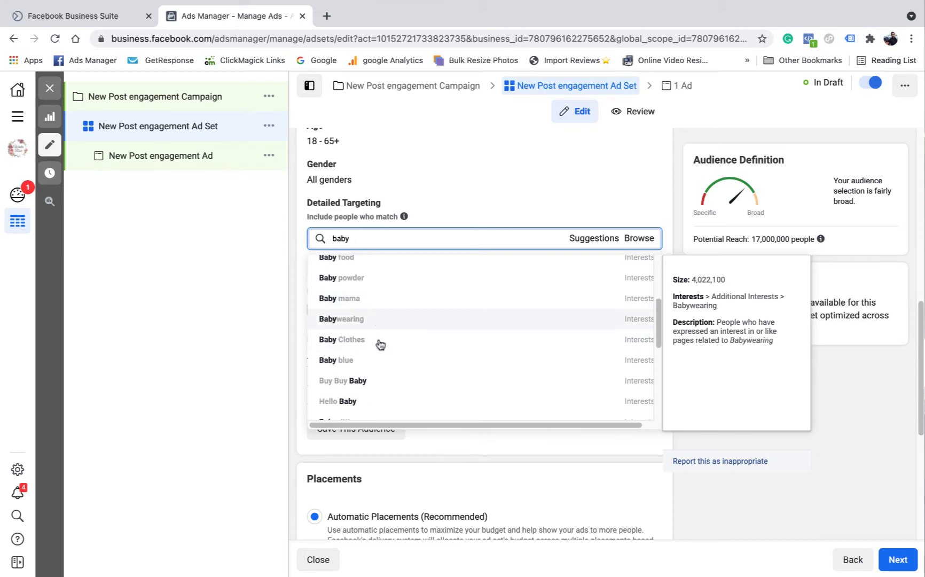
pyautogui.scroll(-3, 422, 336)
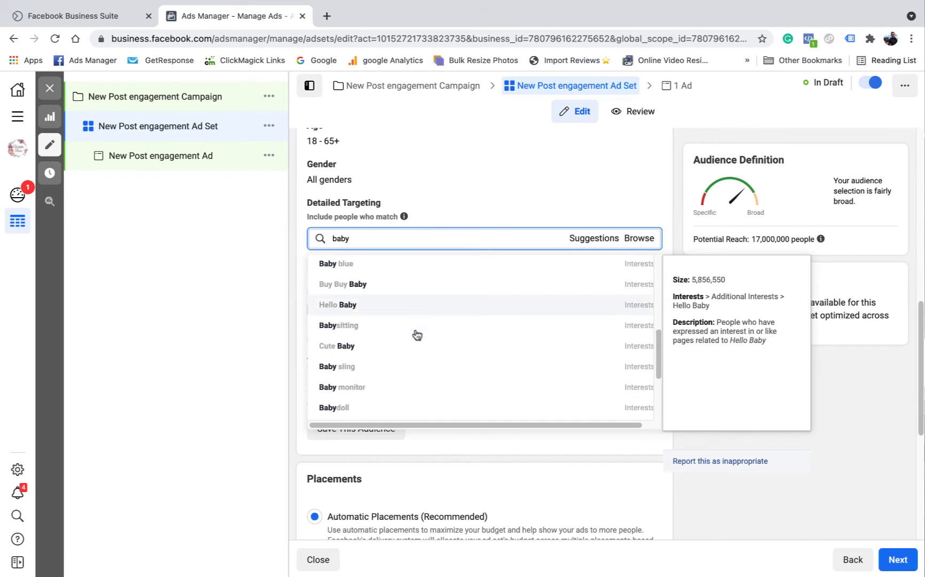
pyautogui.scroll(5, 411, 326)
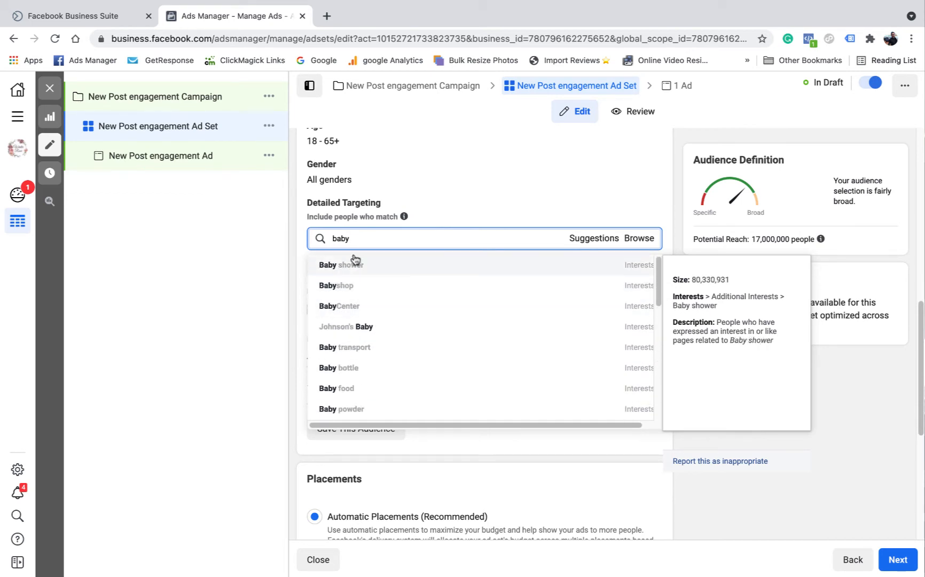
pyautogui.click(365, 266)
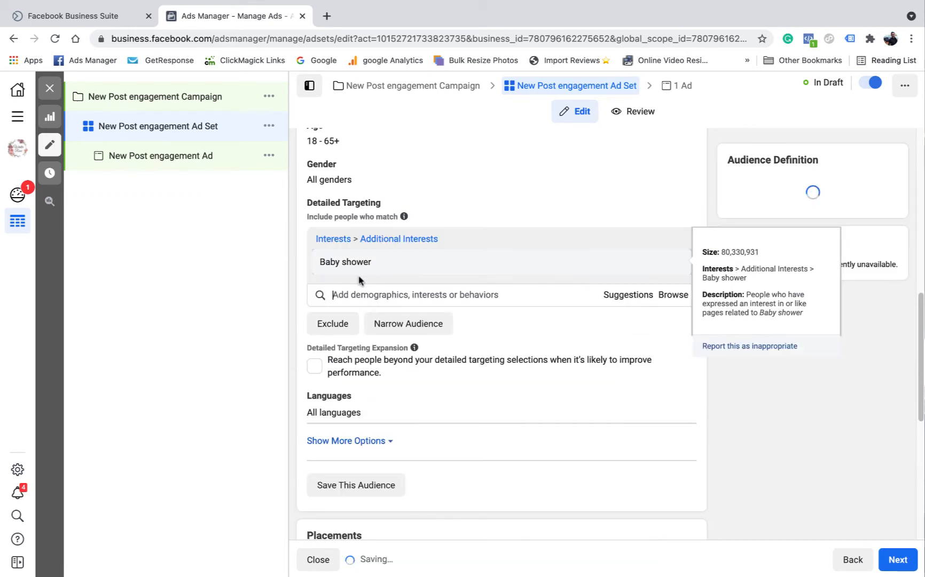
pyautogui.click(672, 204)
pyautogui.moveTo(630, 239)
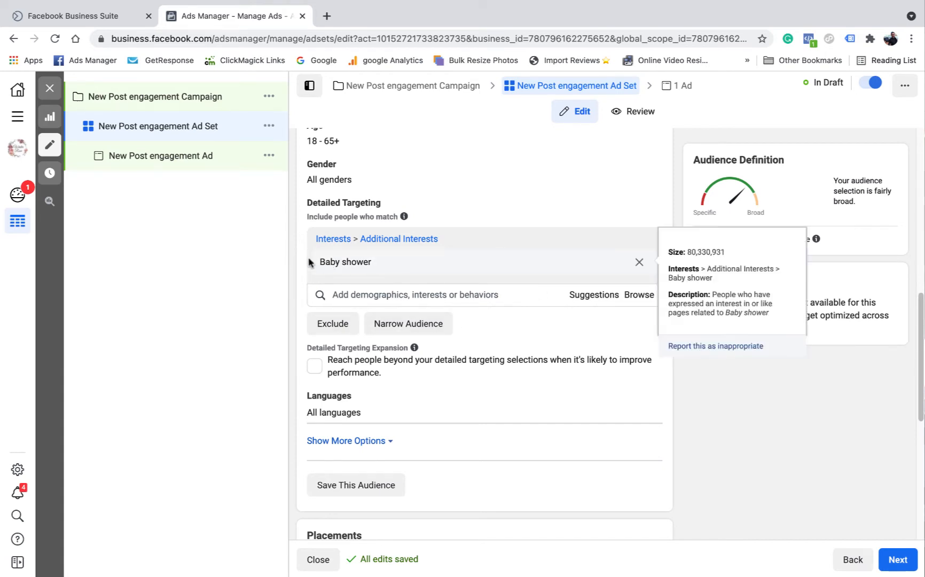
pyautogui.moveTo(360, 255)
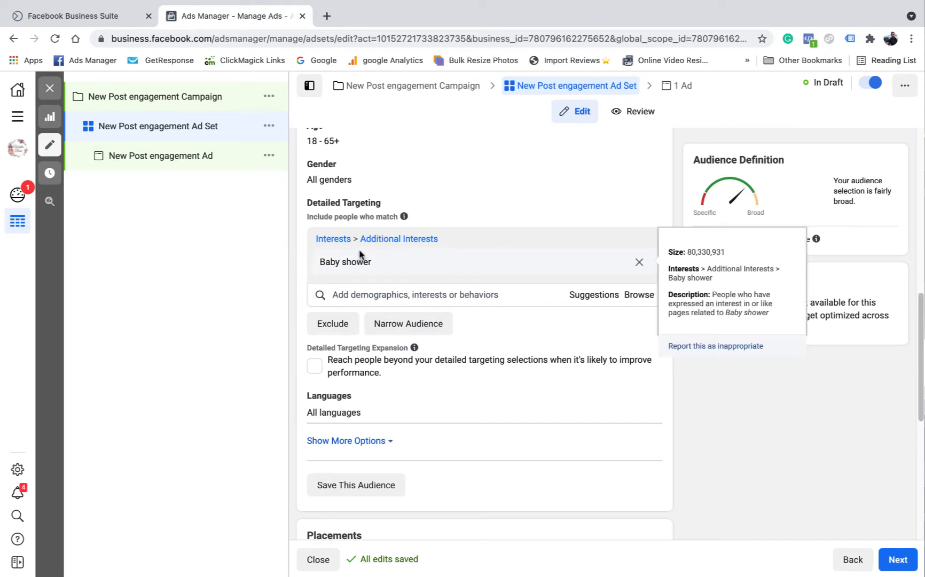
# Examine the targeting suggestions related to Baby shower and the ad set's potential reach
pyautogui.click(594, 295)
pyautogui.moveTo(382, 328)
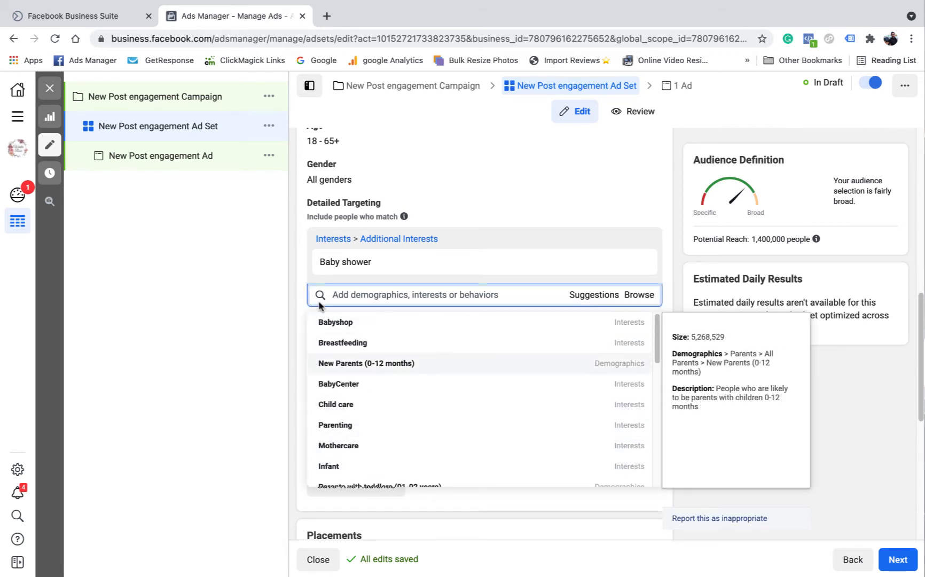
pyautogui.moveTo(426, 261)
pyautogui.moveTo(330, 405)
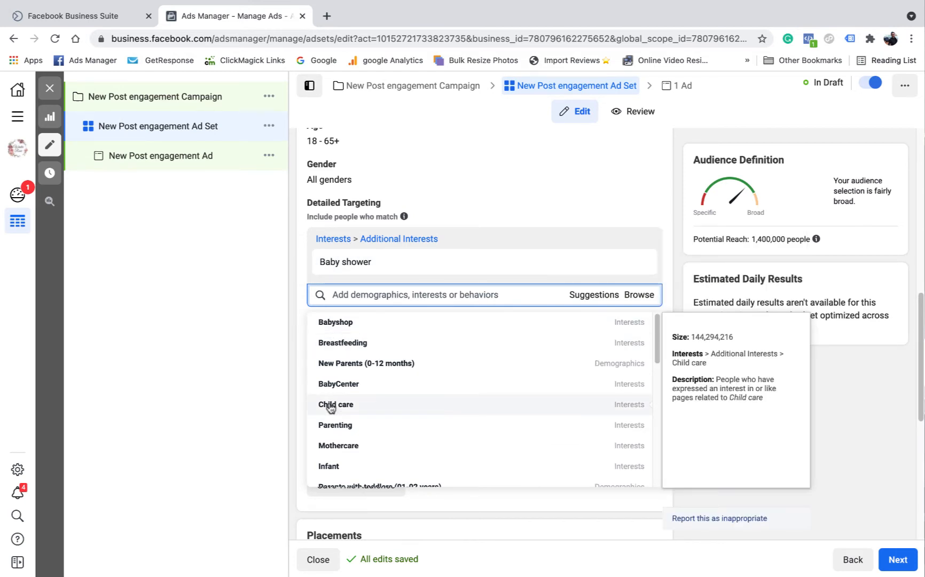
pyautogui.scroll(-1, 331, 408)
pyautogui.scroll(-3, 331, 409)
pyautogui.moveTo(350, 430)
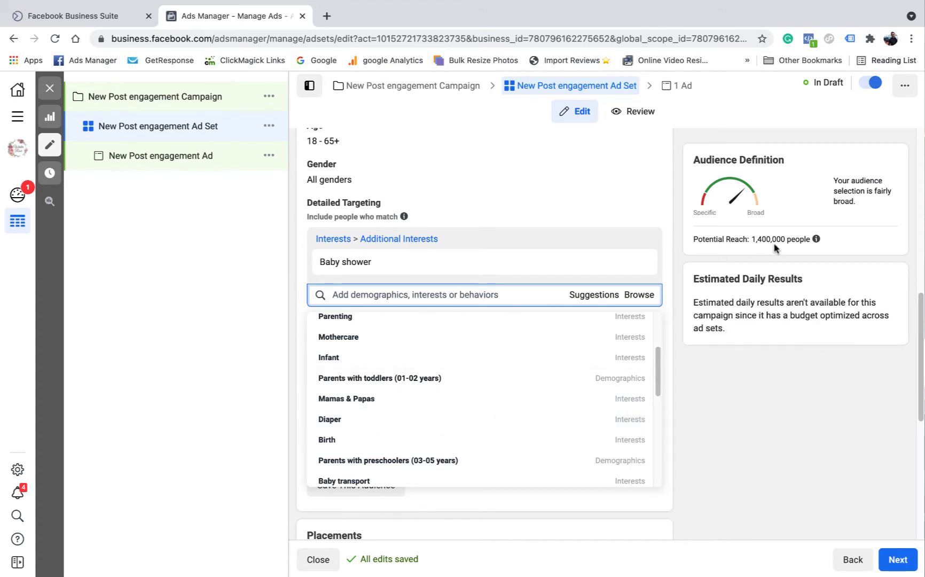
pyautogui.click(676, 252)
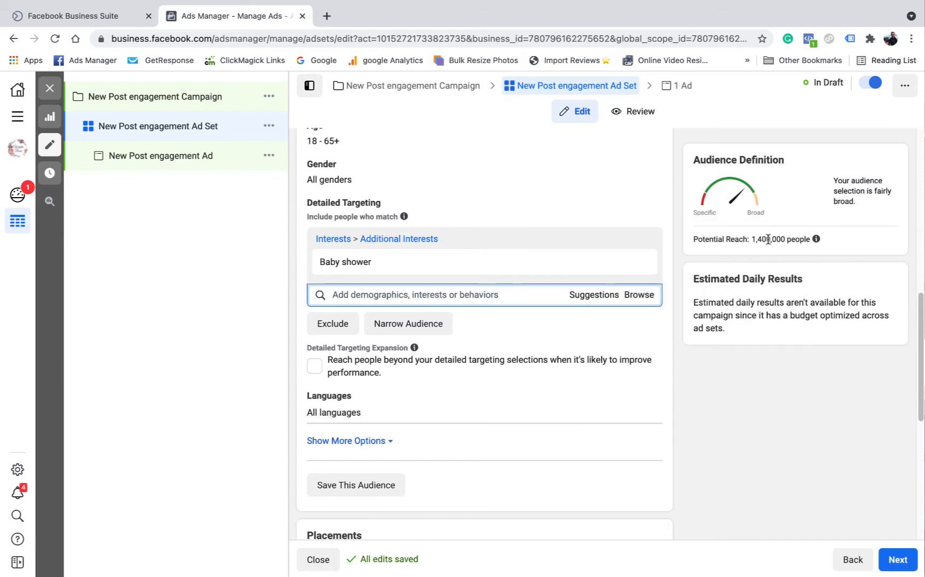
pyautogui.moveTo(350, 267)
pyautogui.moveTo(812, 243)
# Switch to the Insights tab and examine the top pages of the potential audience
pyautogui.click(58, 20)
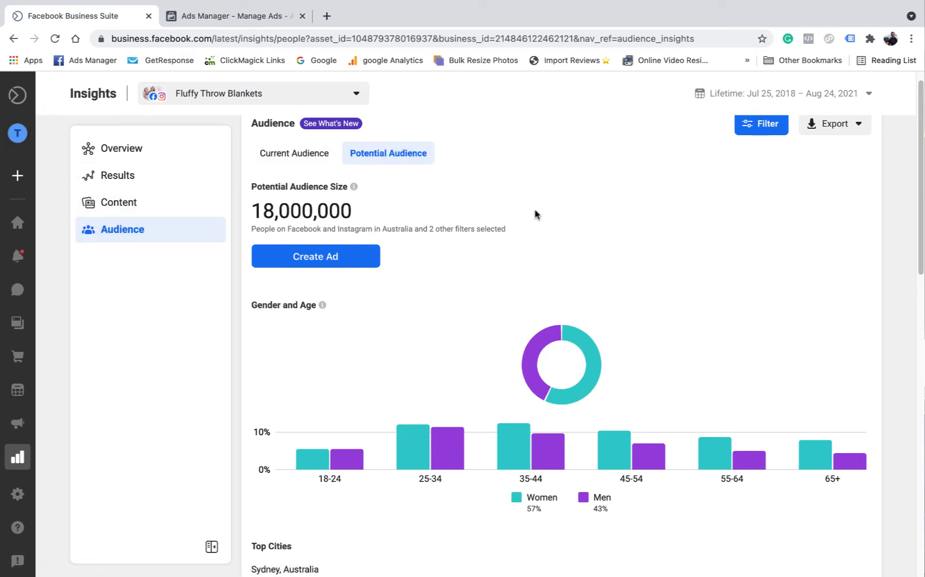
pyautogui.scroll(-5, 534, 213)
pyautogui.scroll(-8, 519, 232)
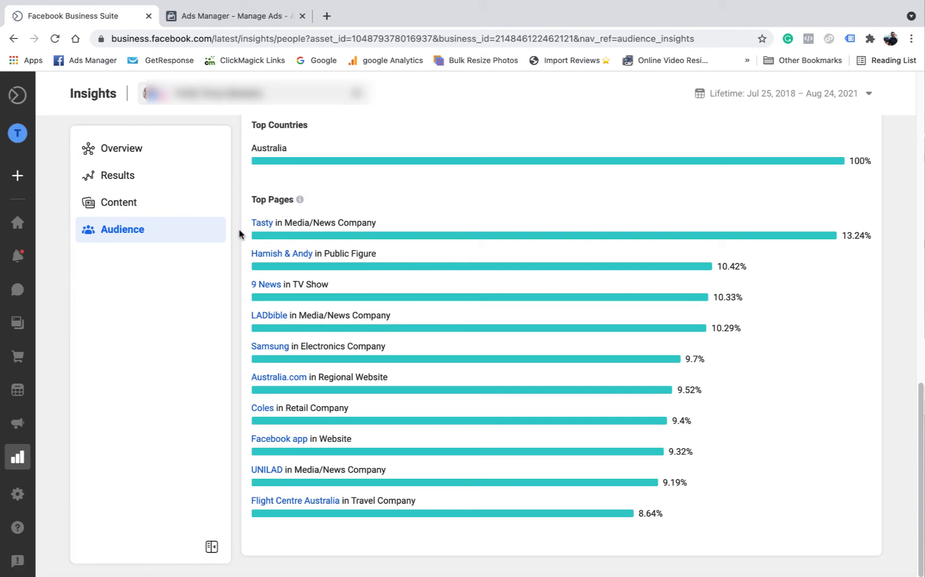
# Switch to the Ads Manager tab and replace the Baby shower interest with Tasty in the ad set's detailed targeting
pyautogui.click(239, 15)
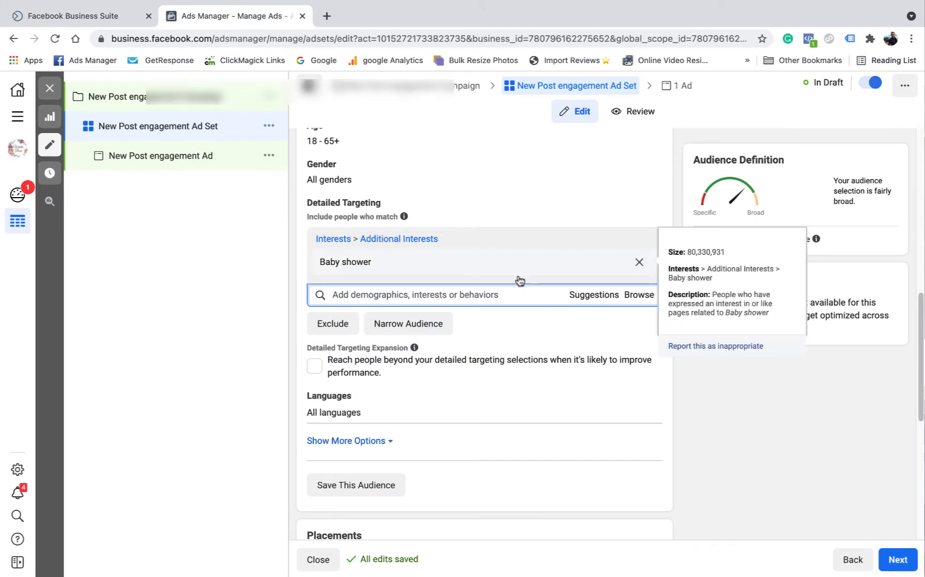
pyautogui.press('BackSpace')
pyautogui.click(395, 240)
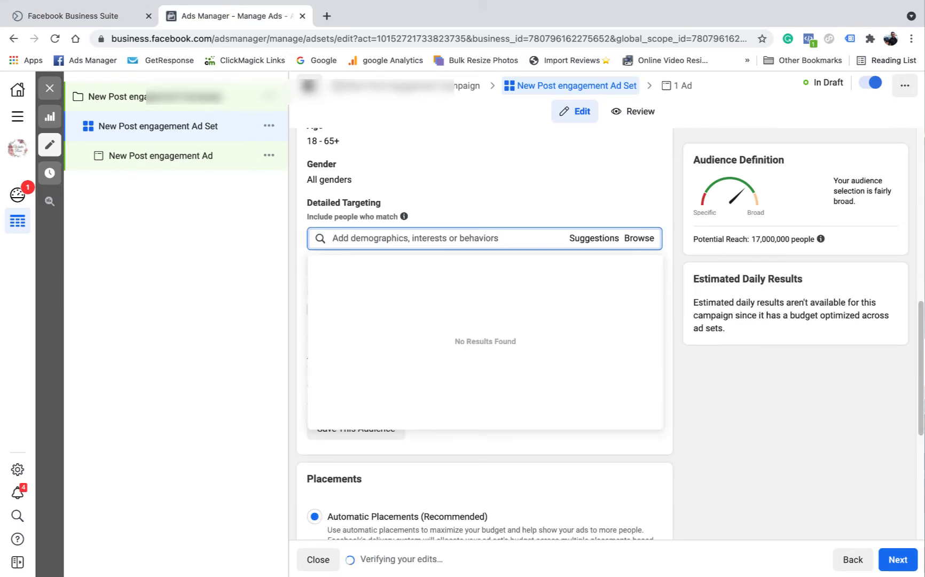
pyautogui.write('tat')
pyautogui.press('BackSpace')
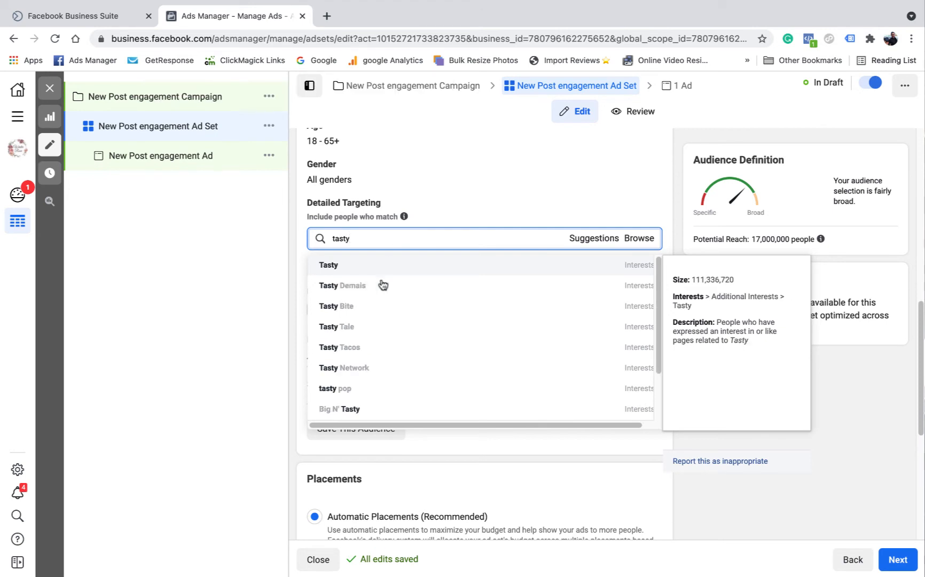
pyautogui.click(350, 265)
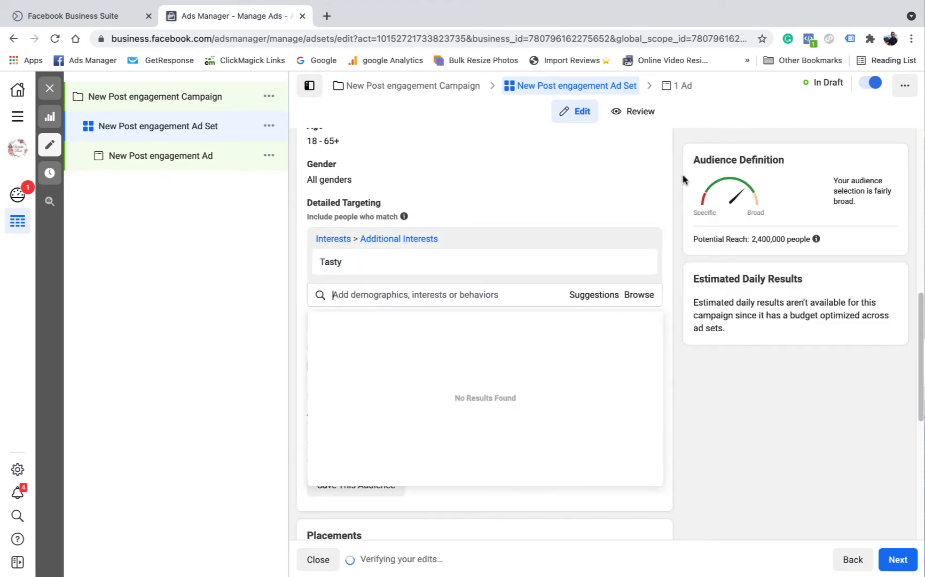
# Check the audience's top pages in the Insights tab and examine the Ads Manager targeting suggestions related to Tasty
pyautogui.click(78, 16)
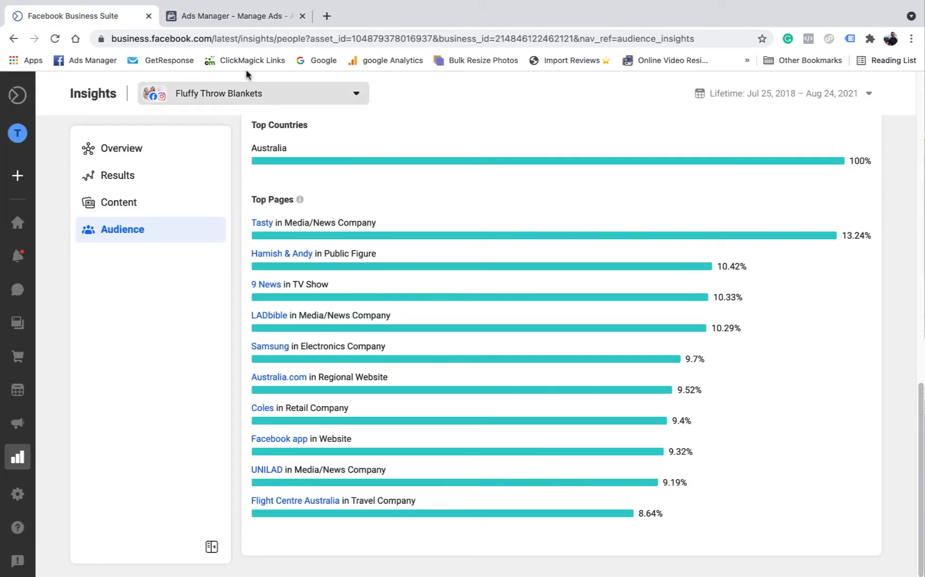
pyautogui.click(247, 16)
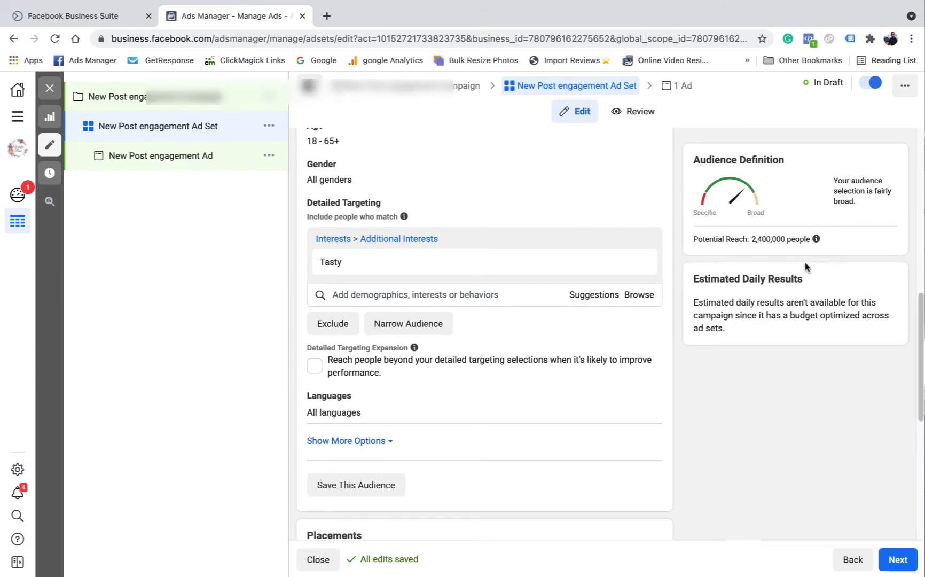
pyautogui.click(595, 297)
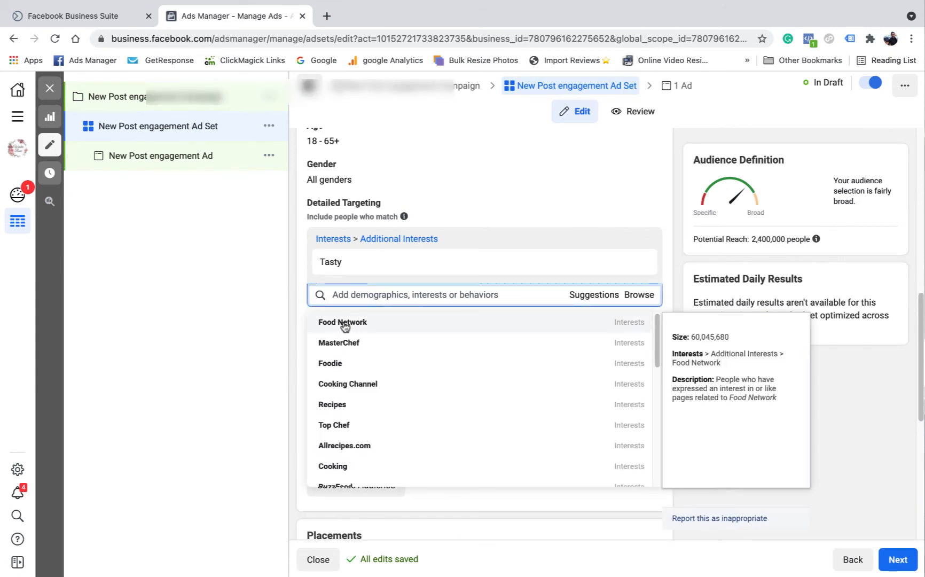
pyautogui.moveTo(339, 322)
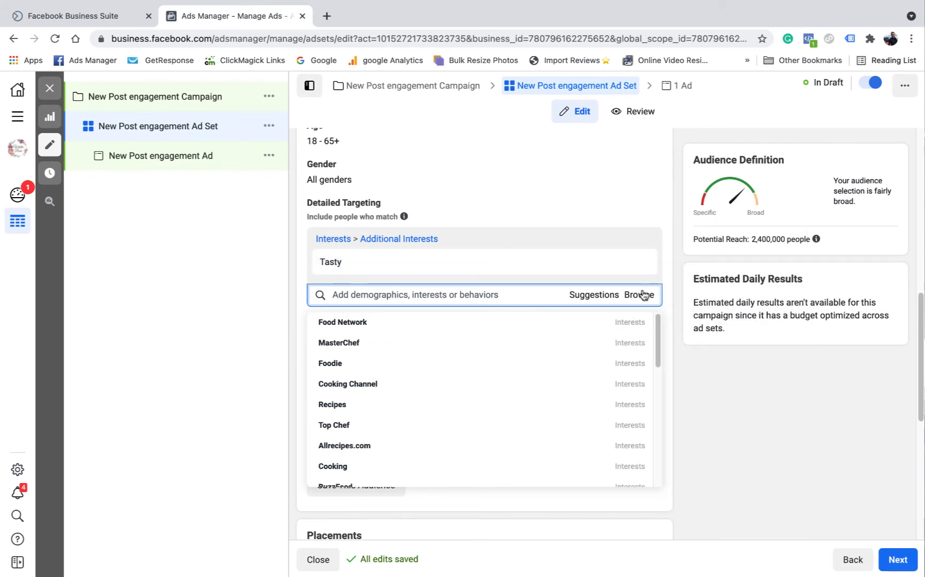
pyautogui.click(676, 249)
# Review the top pages in the Insights tab for another interest to test and return to the Ads Manager tab
pyautogui.click(102, 18)
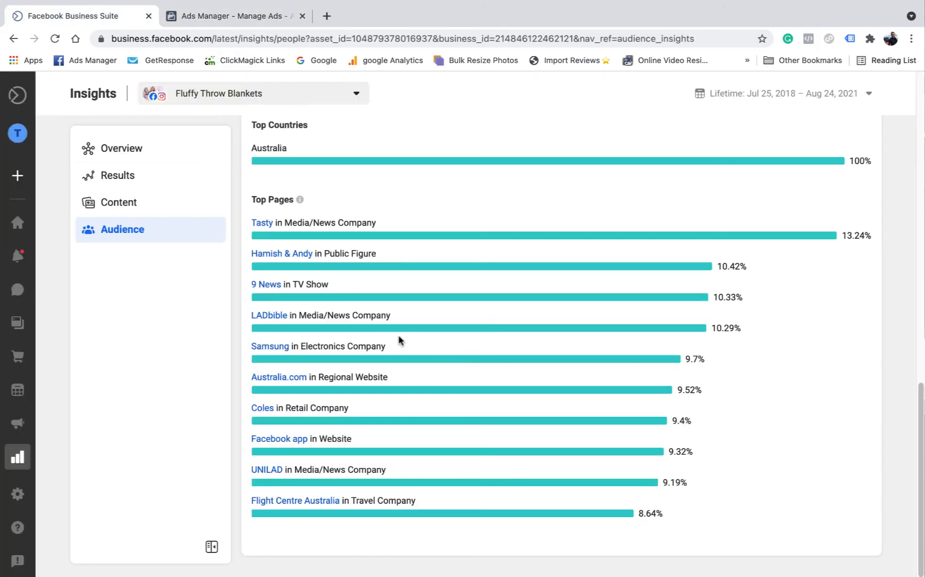
pyautogui.click(230, 12)
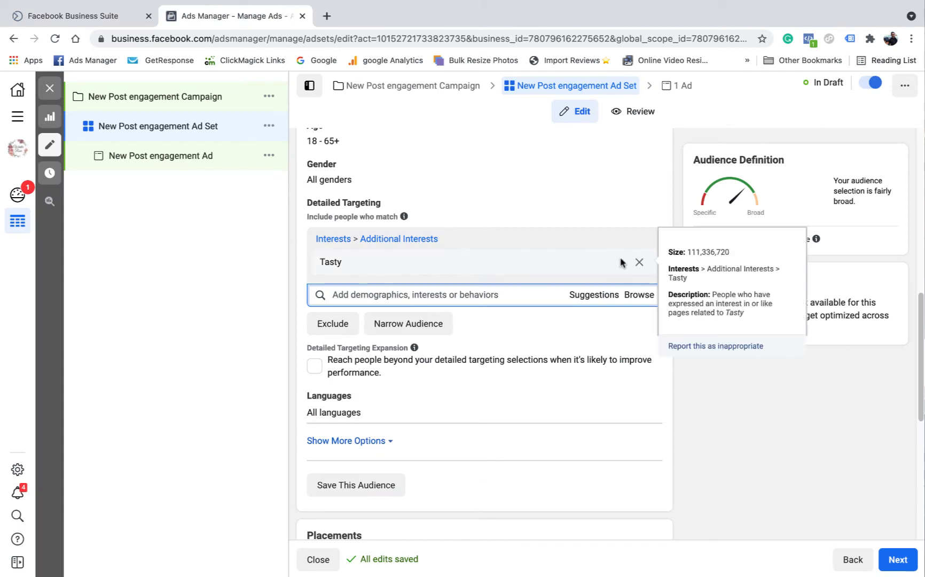
pyautogui.click(54, 21)
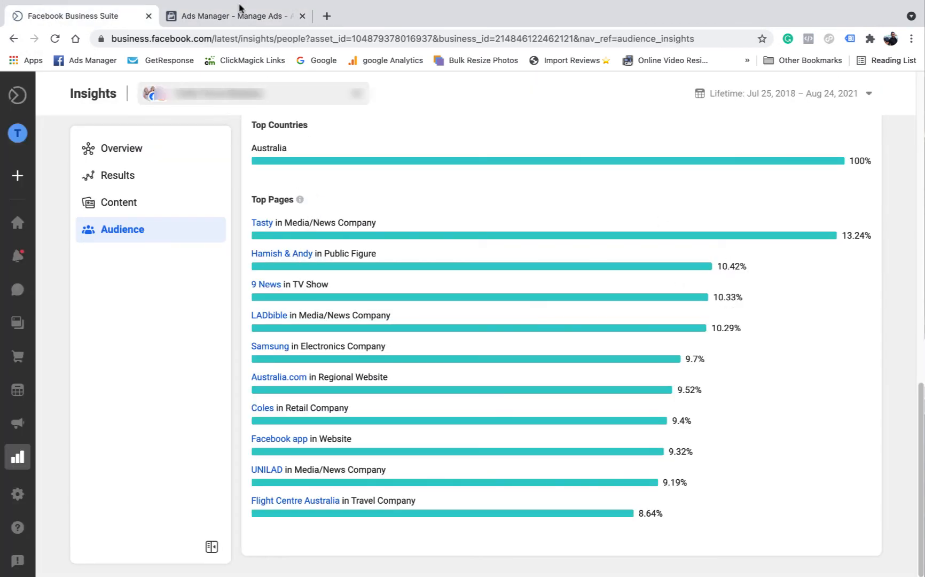
pyautogui.click(240, 12)
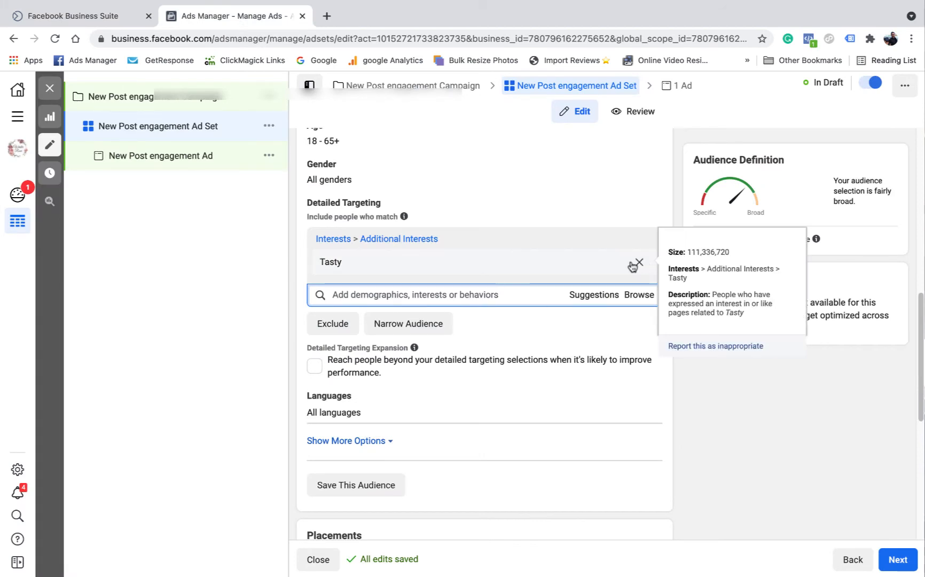
# Replace the Tasty interest with Hamish & Andy in the detailed targeting, checking the page name in the Insights tab
pyautogui.click(639, 262)
pyautogui.click(432, 239)
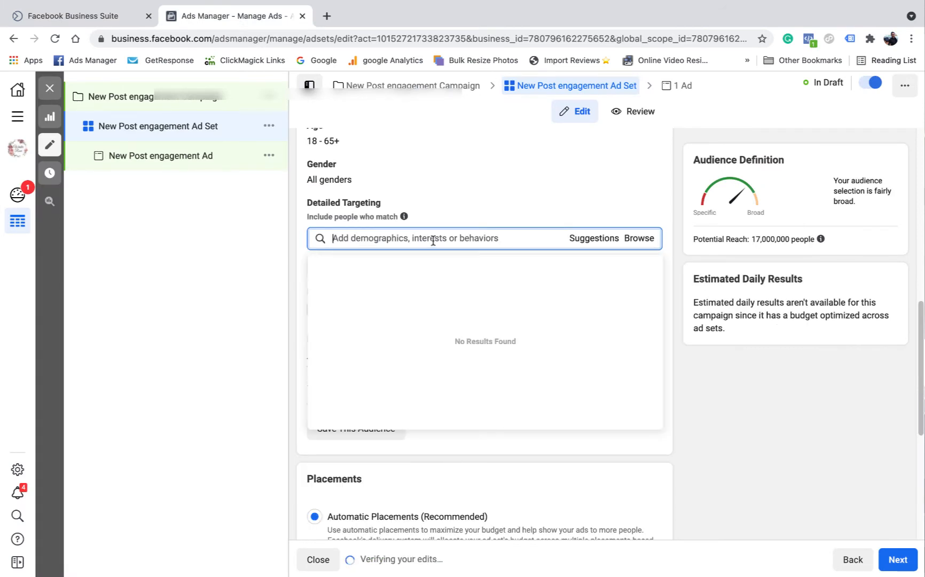
pyautogui.write('ham')
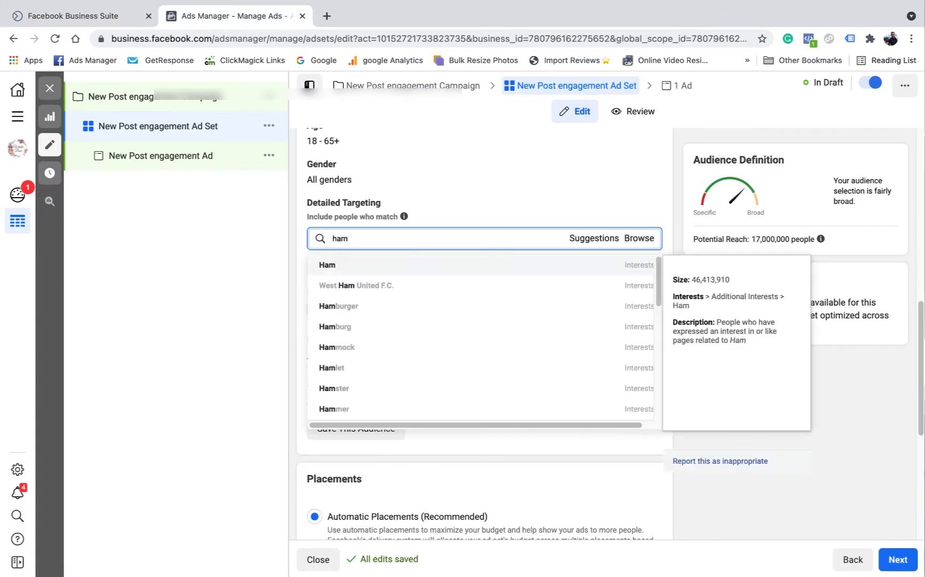
pyautogui.moveTo(70, 27)
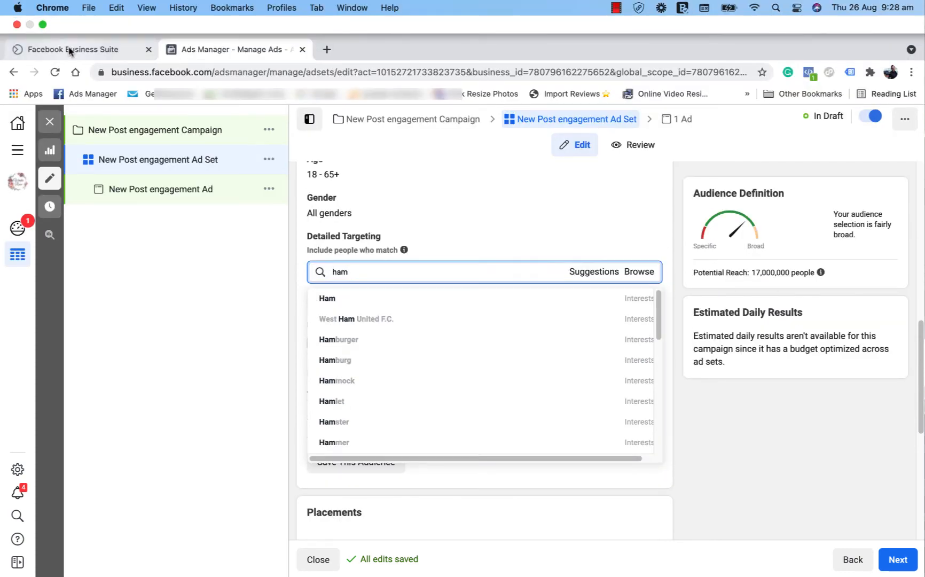
pyautogui.click(69, 49)
pyautogui.click(262, 51)
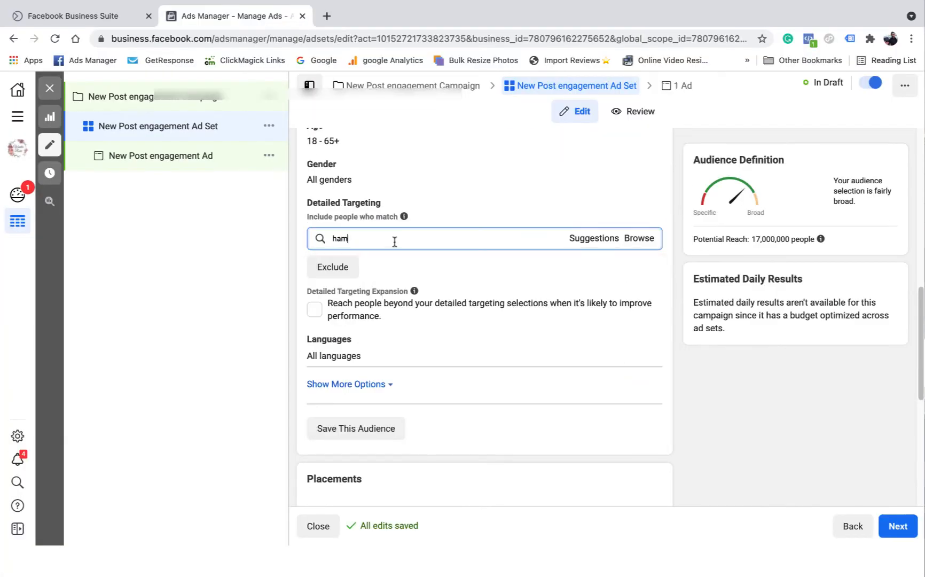
pyautogui.write('ish and')
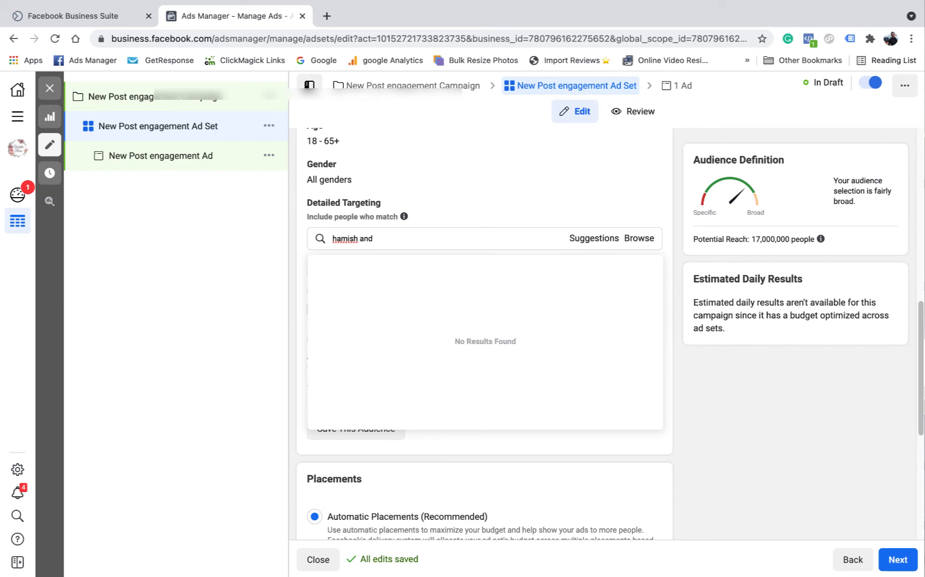
pyautogui.click(366, 265)
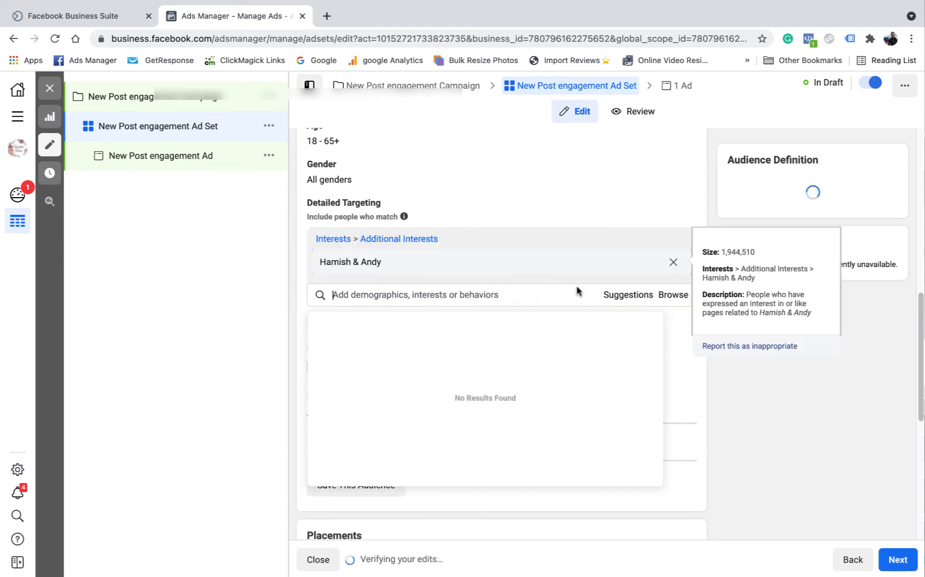
pyautogui.click(750, 387)
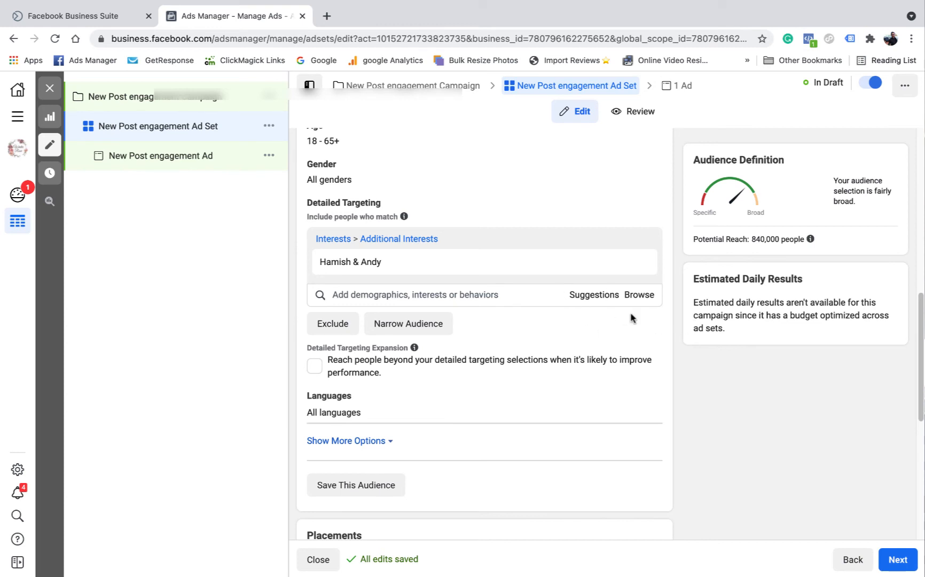
# Examine the detailed targeting suggestions related to Hamish & Andy, looking through the list of interests
pyautogui.scroll(-1, 623, 316)
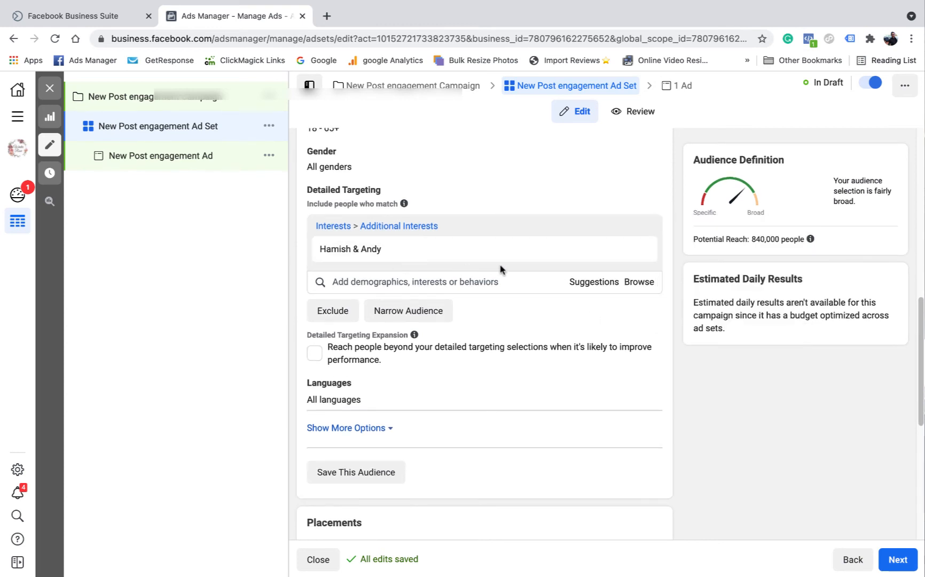
pyautogui.click(597, 284)
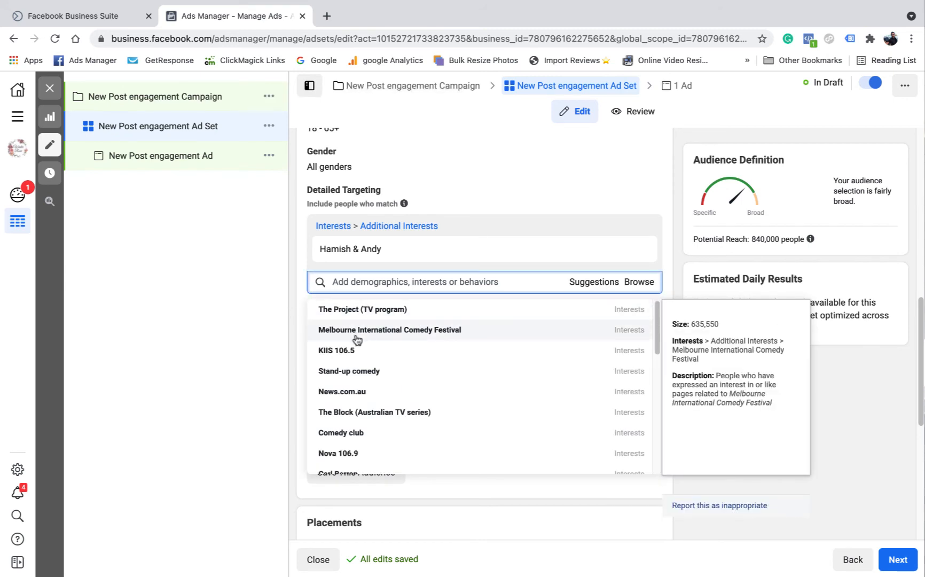
pyautogui.scroll(-1, 374, 369)
pyautogui.scroll(-1, 379, 411)
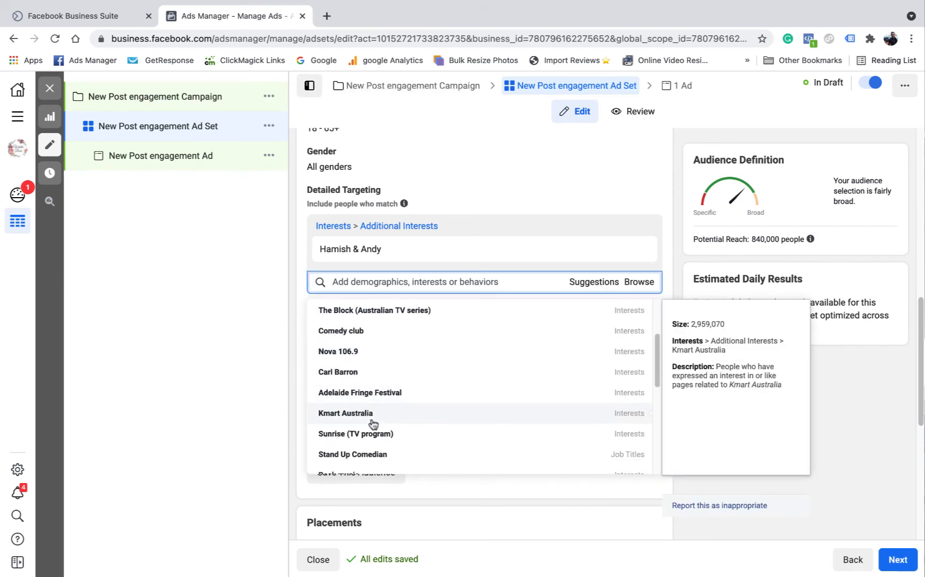
pyautogui.scroll(2, 363, 316)
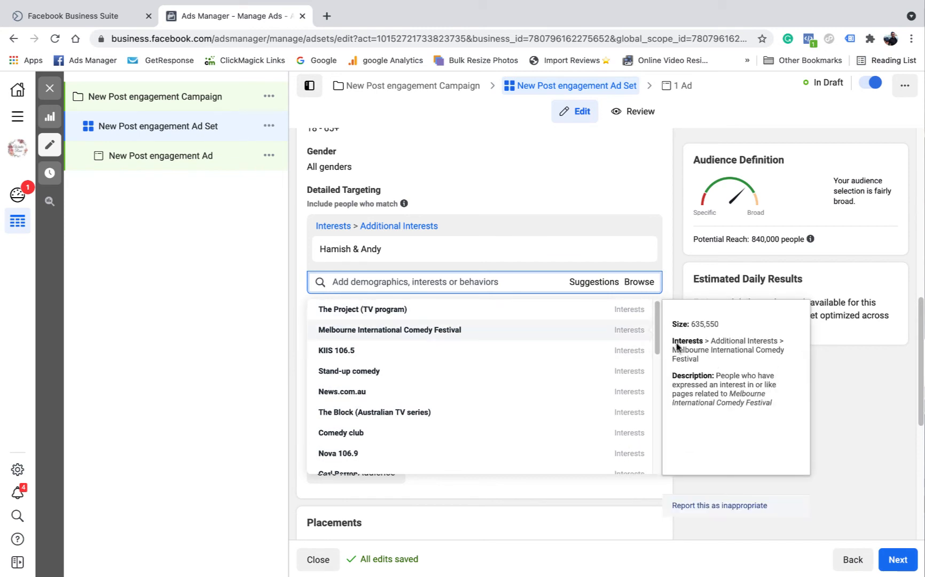
pyautogui.click(679, 237)
pyautogui.click(589, 283)
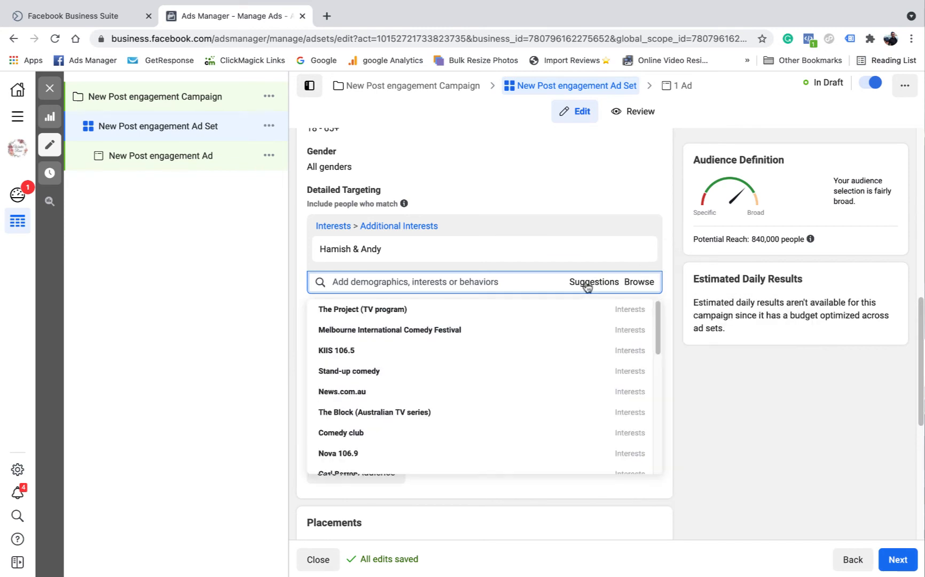
pyautogui.scroll(-3, 477, 363)
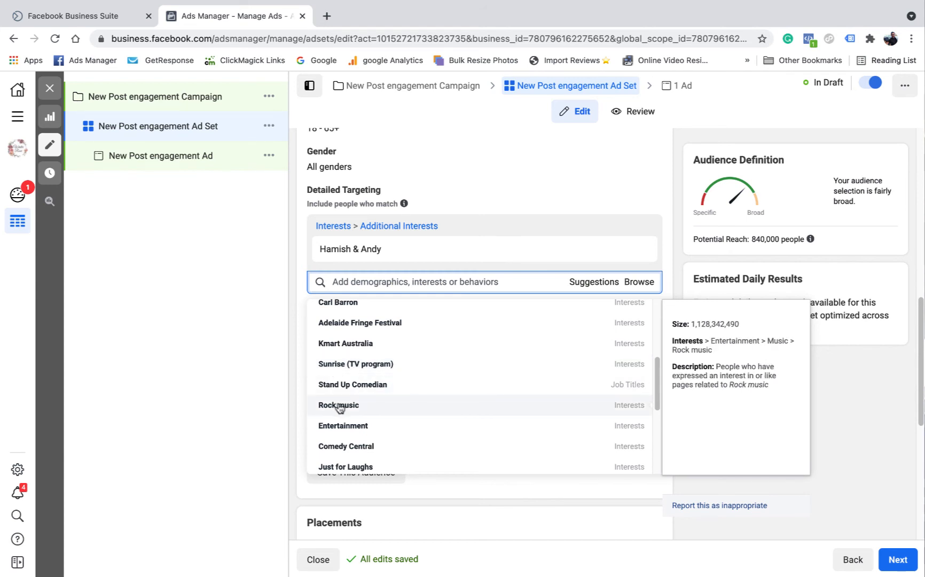
pyautogui.scroll(3, 378, 314)
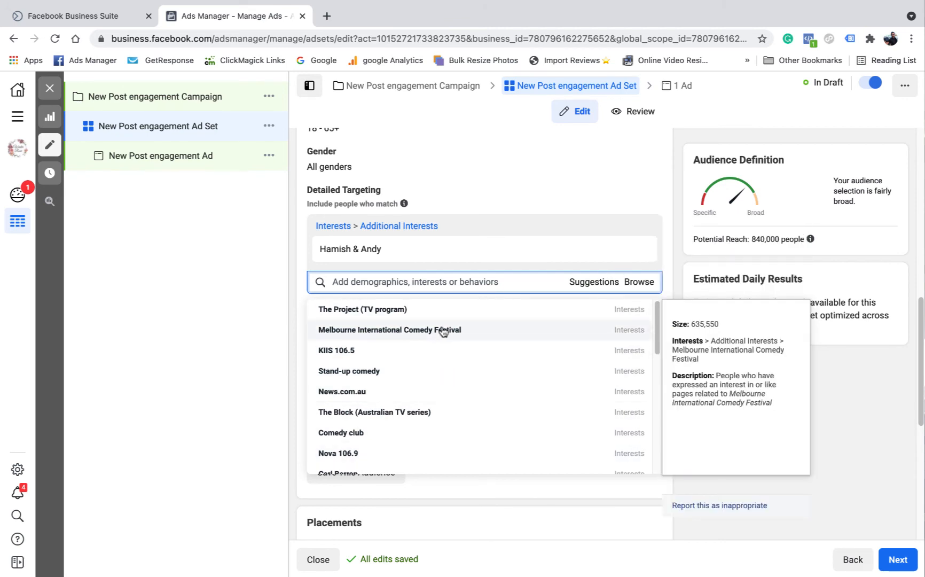
pyautogui.scroll(-2, 454, 380)
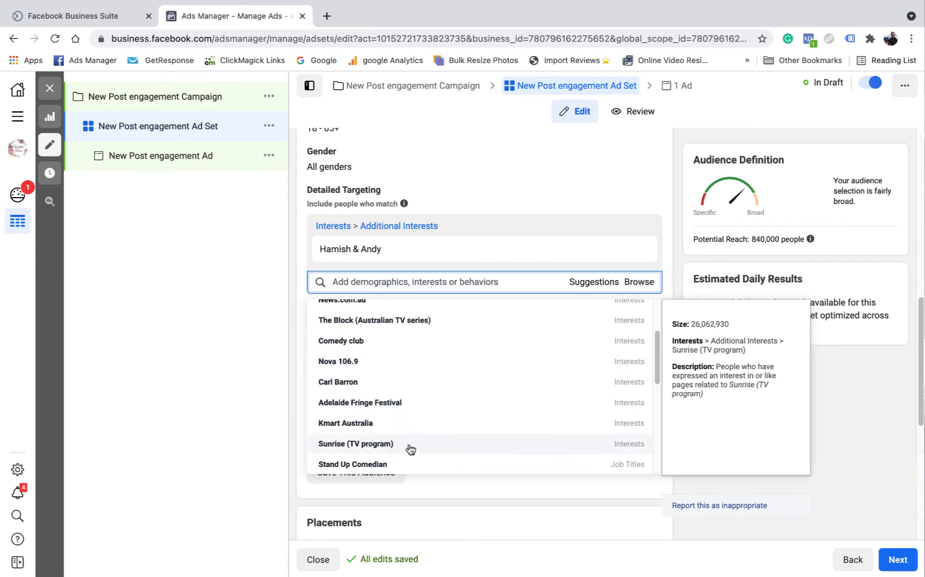
pyautogui.scroll(2, 470, 358)
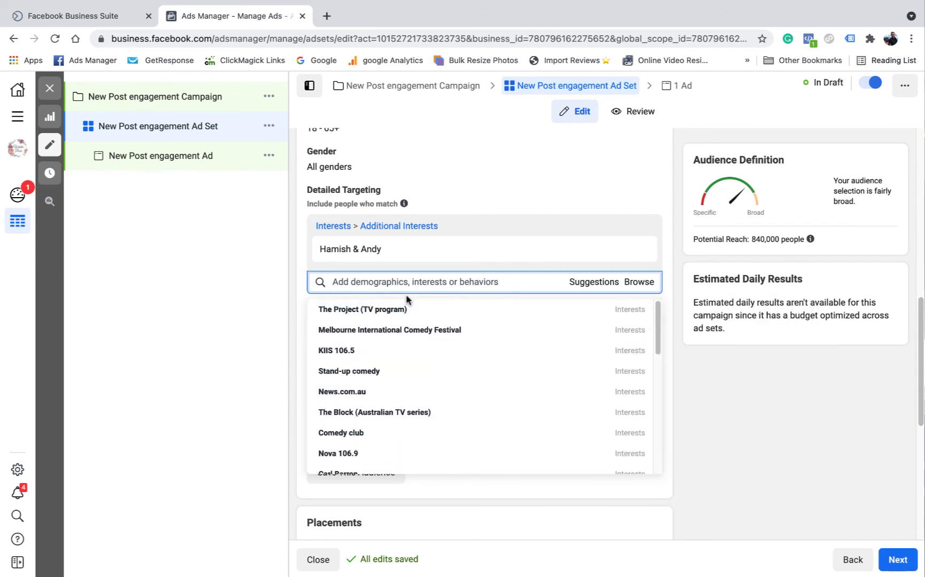